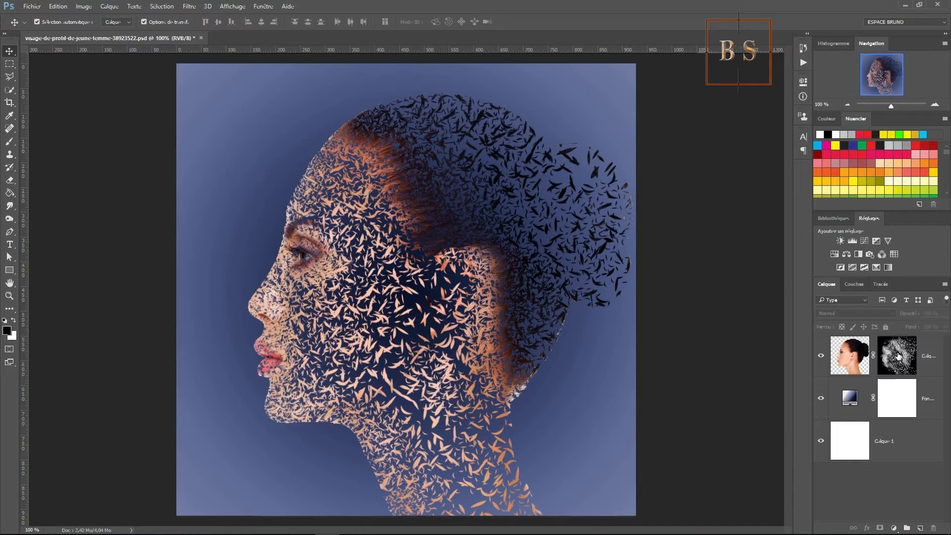
- Add a white layer mask to the restored Calque 0 portrait layer and make the mask active
key(ctrl+z)
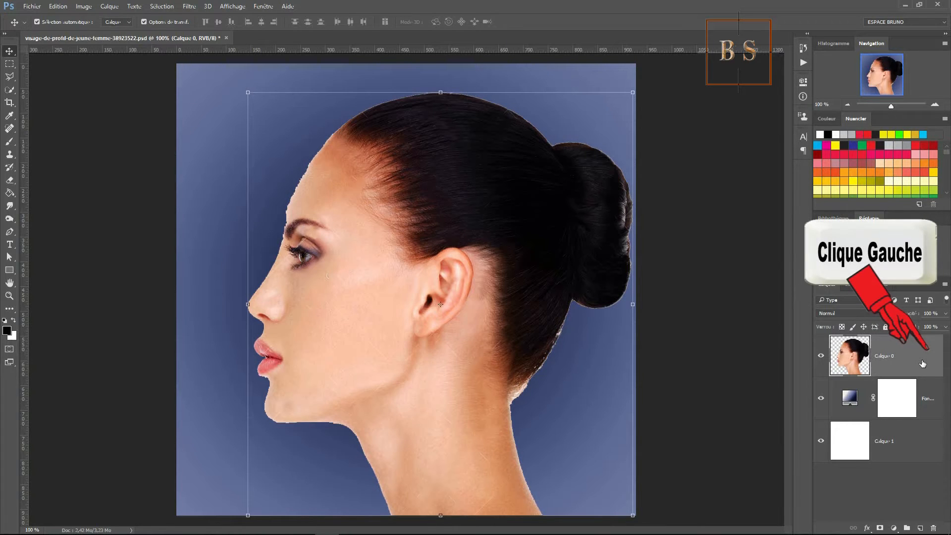
click(880, 528)
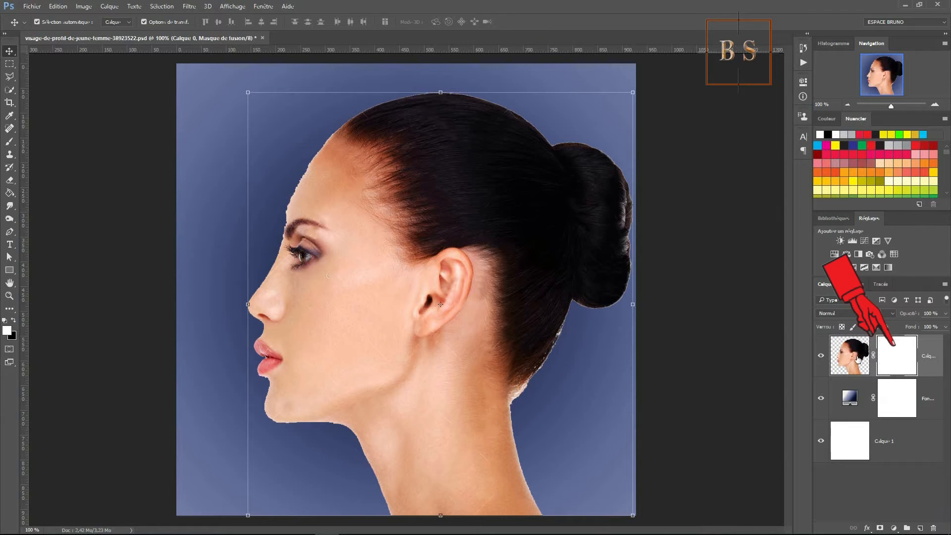
click(886, 358)
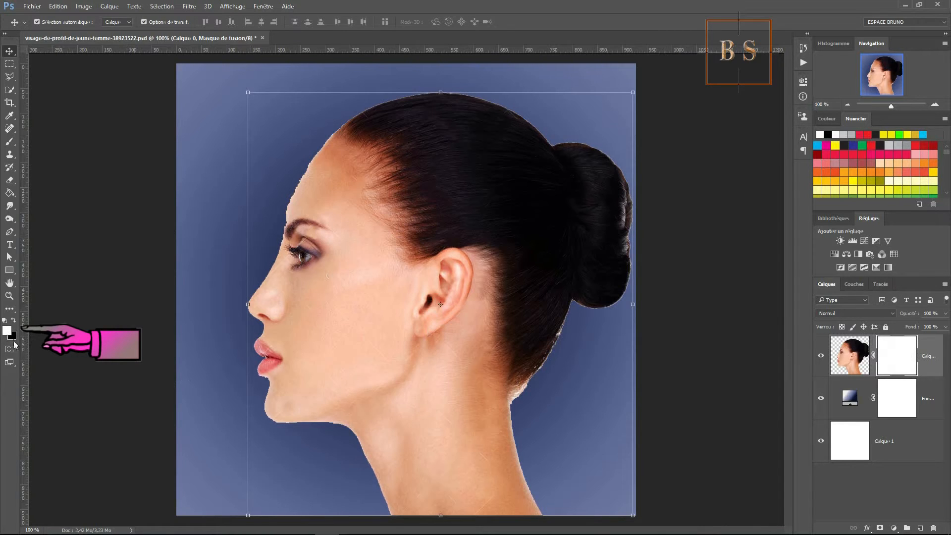
- Reset the colours, set black as foreground, and fill the Calque 0 mask with it to hide the portrait
click(5, 322)
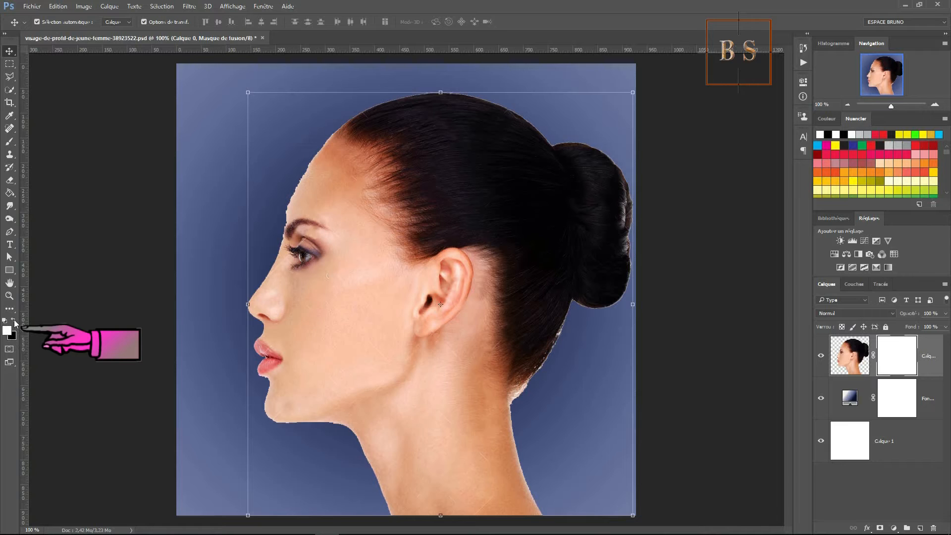
click(13, 322)
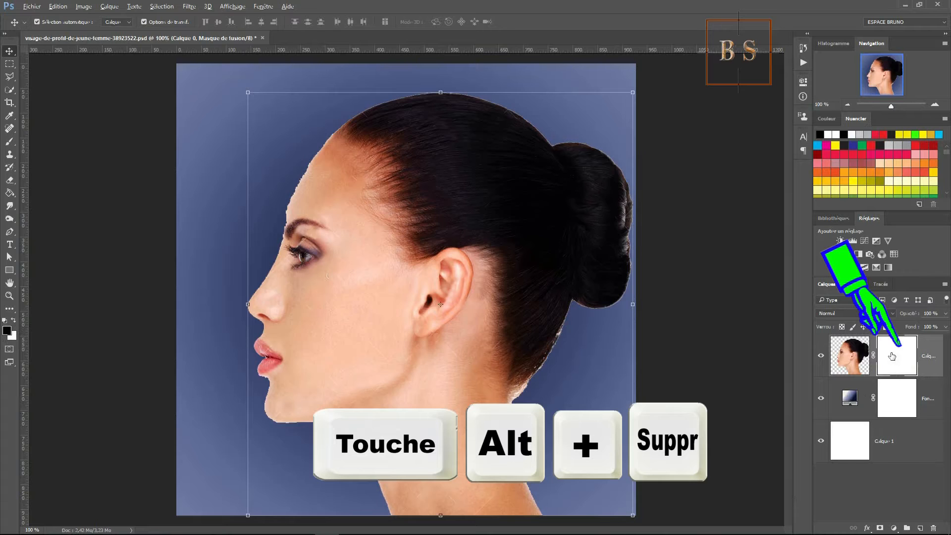
key(alt+Delete)
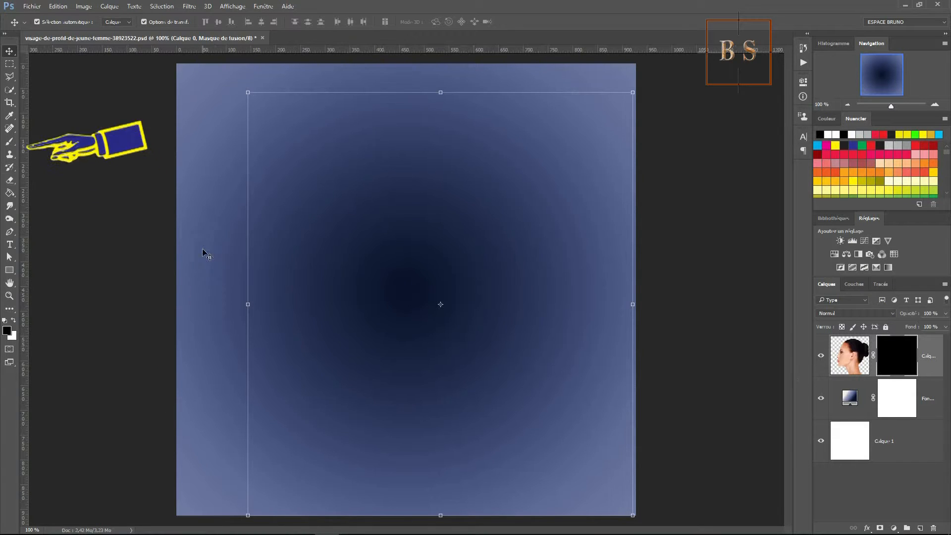
- Select the Brush tool with the 2325 px scattered-leaf tip and resize it to about 523 px
click(9, 144)
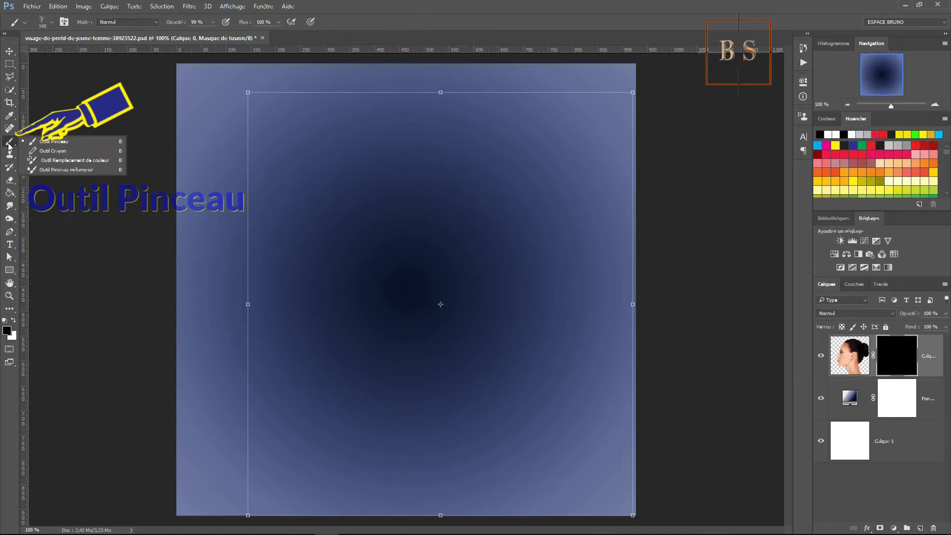
click(58, 144)
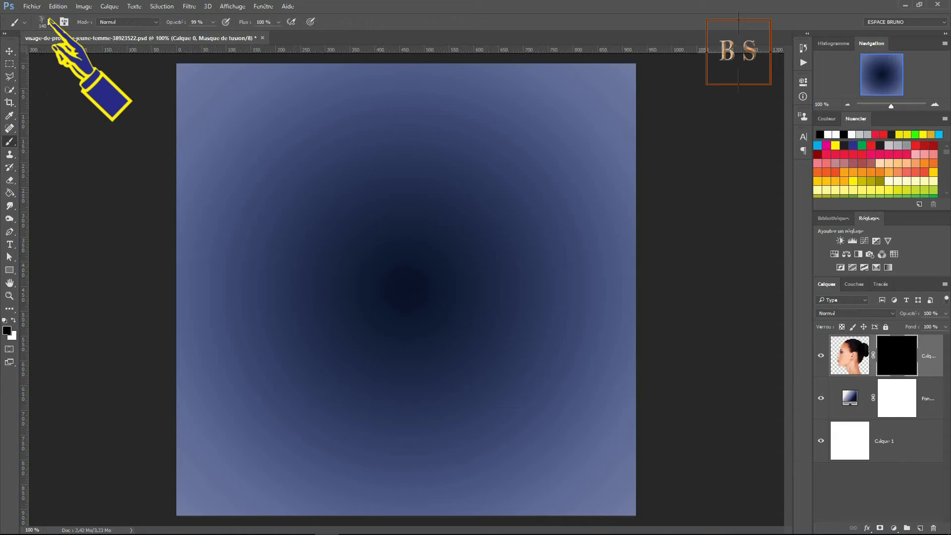
click(52, 22)
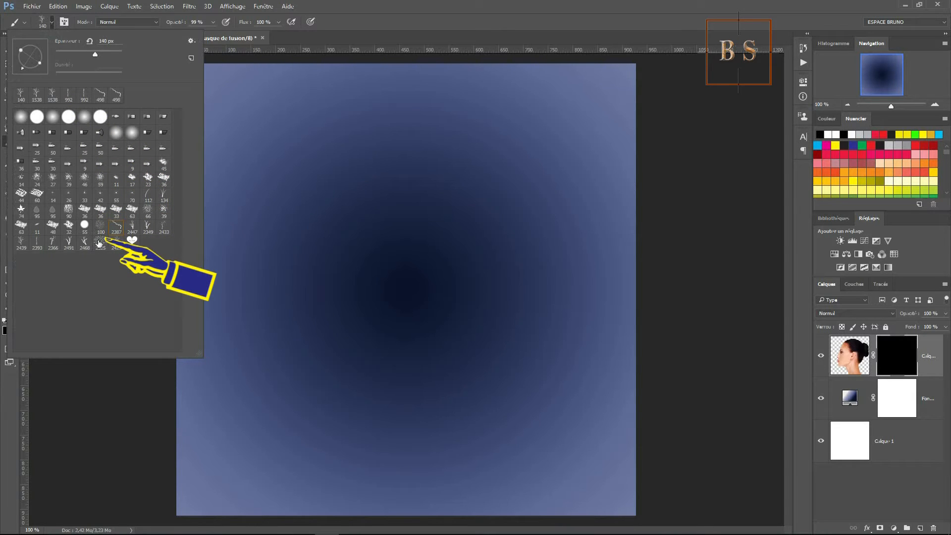
click(100, 243)
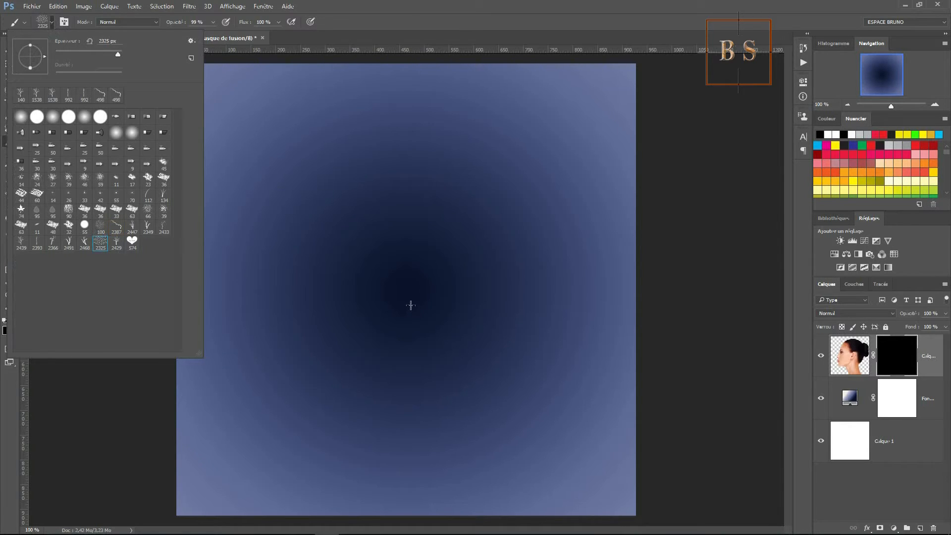
drag(411, 305, 250, 314)
mouse_move(573, 308)
mouse_down()
mouse_move(274, 310)
mouse_move(287, 306)
mouse_up()
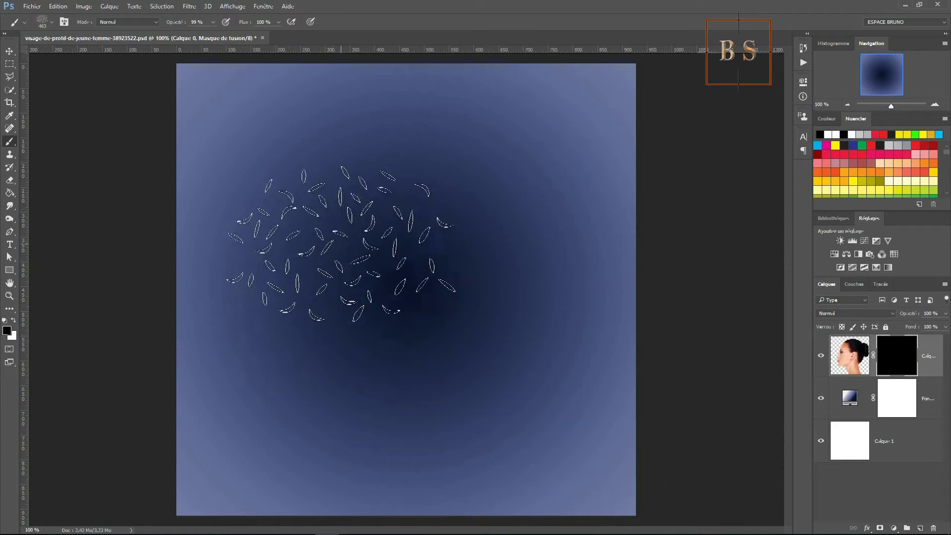
mouse_move(346, 224)
mouse_down()
mouse_move(314, 229)
mouse_move(365, 242)
mouse_up()
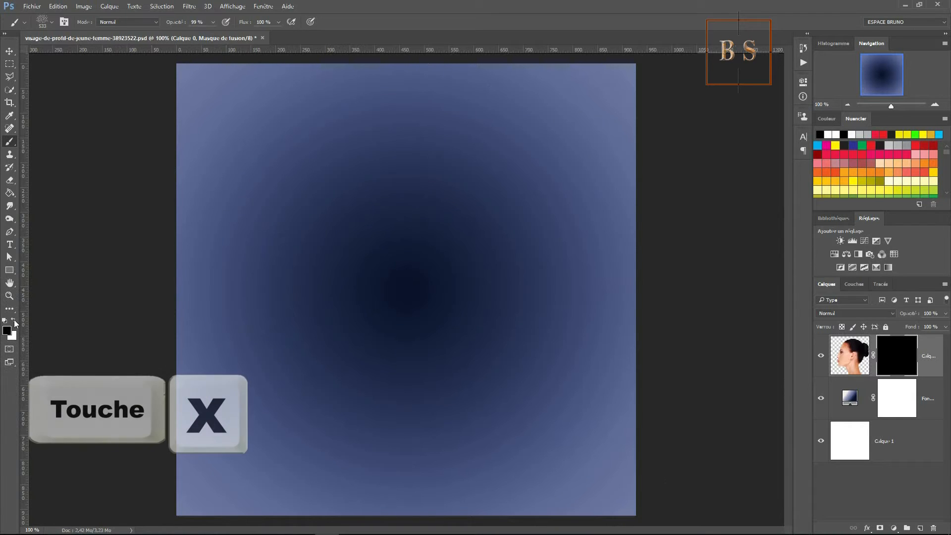
- Set white as the foreground colour and lower the Calque 0 mask density to 90%
key(x)
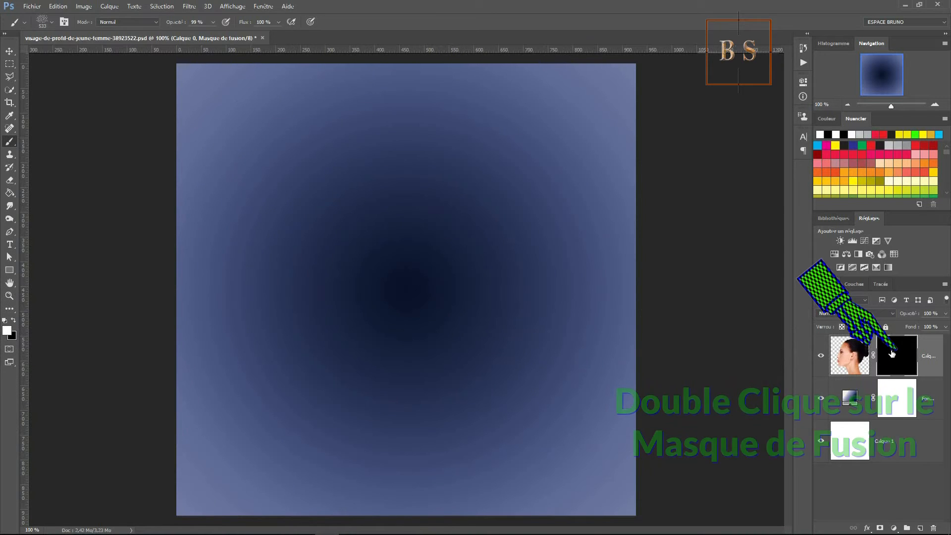
double_click(892, 353)
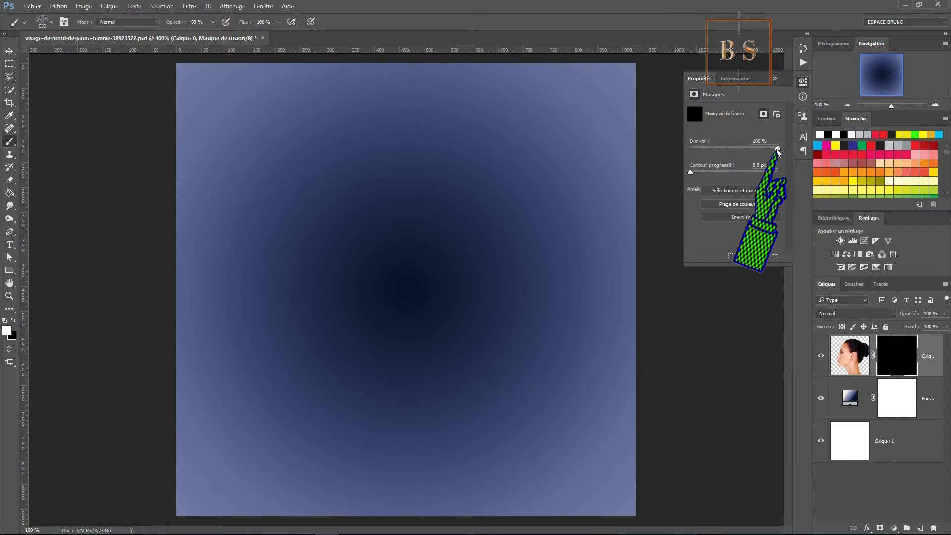
drag(777, 149, 776, 149)
drag(774, 148, 769, 150)
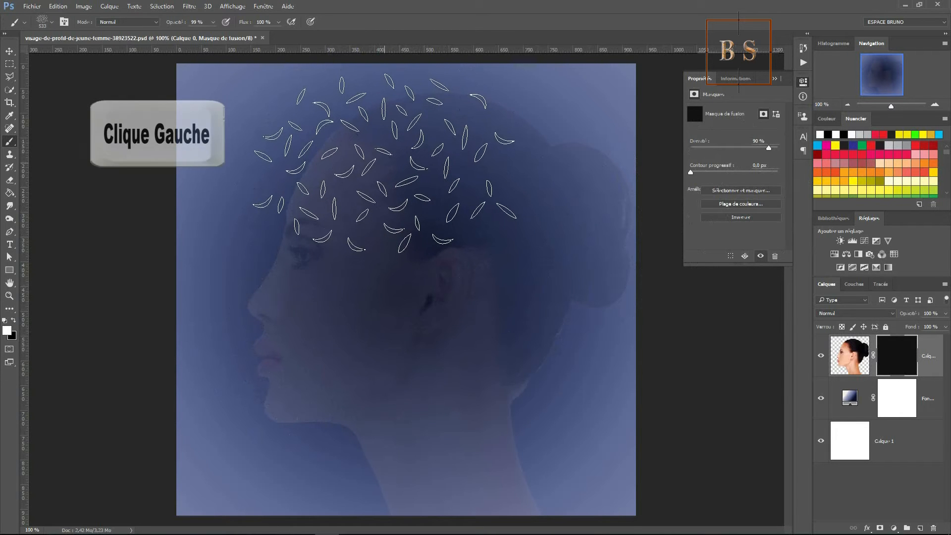
- Stamp the large leaf brush on the mask over the forehead, face, neck, nape and hair bun
click(385, 164)
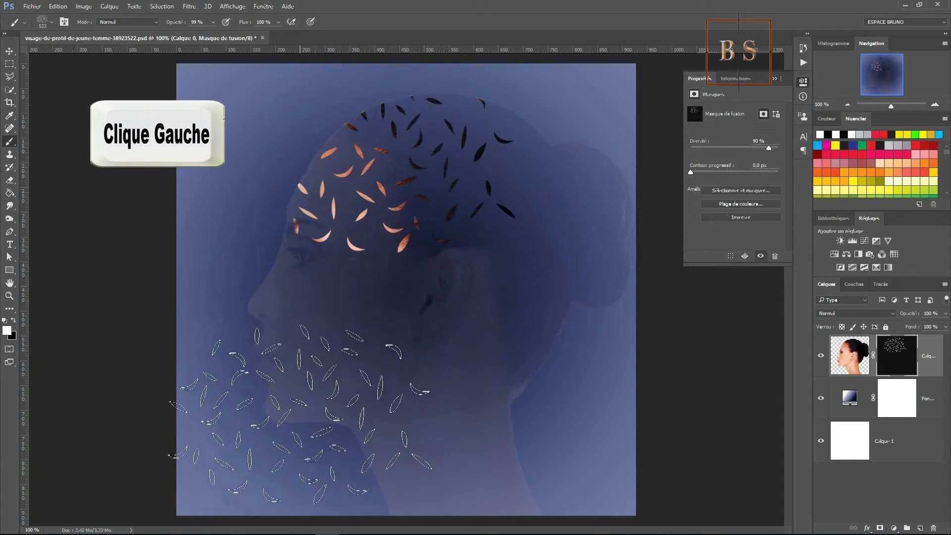
click(309, 319)
click(376, 446)
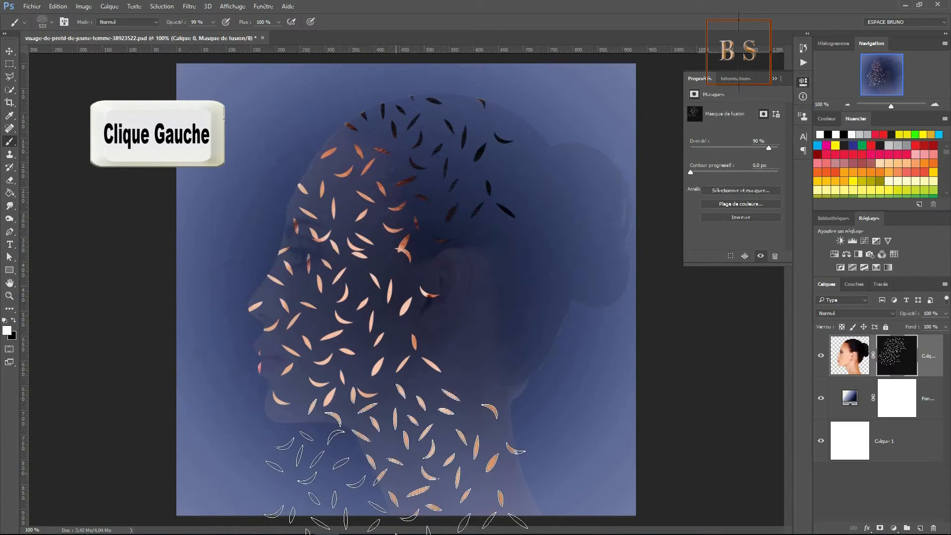
click(535, 343)
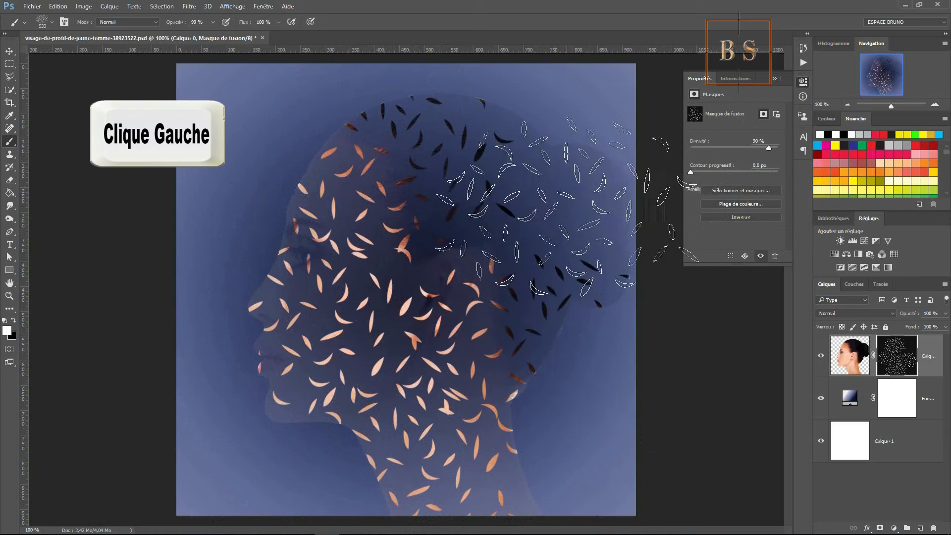
click(571, 199)
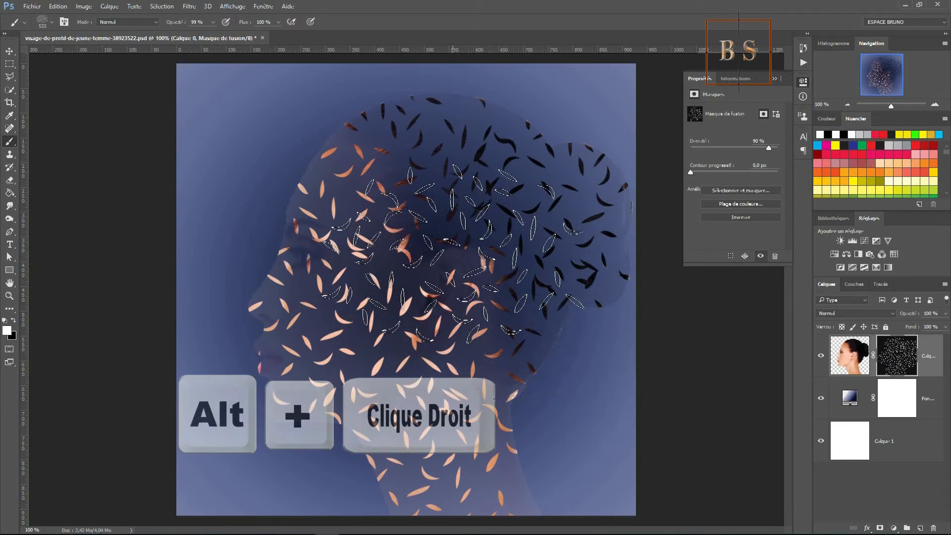
- Reduce the leaf brush to about 253 px and paint the mask along the facial profile, front of the neck and hair
key(alt)
alt+right_click(455, 254)
drag(453, 255, 382, 264)
click(352, 147)
mouse_move(319, 196)
mouse_down()
mouse_move(252, 311)
mouse_move(254, 364)
mouse_move(280, 396)
mouse_move(342, 425)
mouse_move(354, 419)
mouse_move(381, 452)
mouse_move(381, 491)
mouse_up()
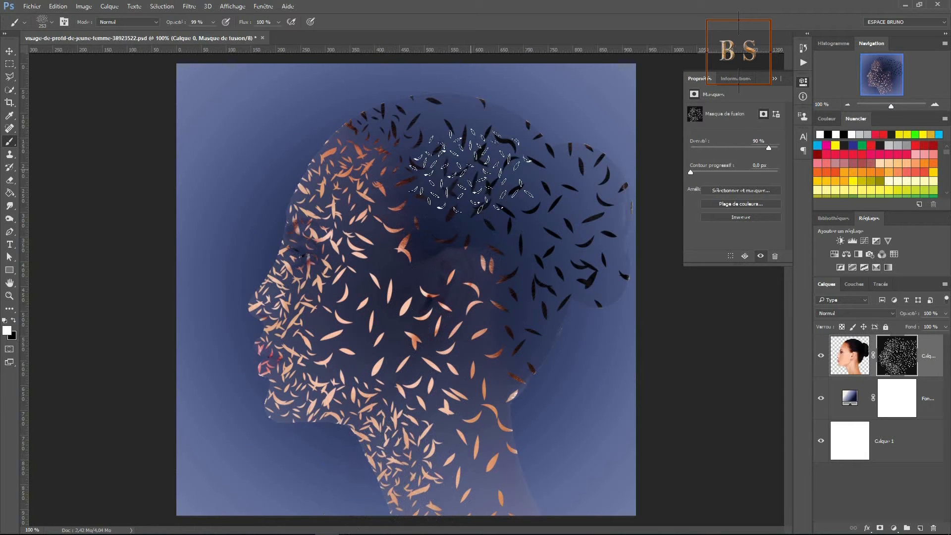
mouse_move(442, 148)
mouse_down()
mouse_move(556, 199)
mouse_move(543, 241)
mouse_move(478, 235)
mouse_move(523, 342)
mouse_move(542, 360)
mouse_up()
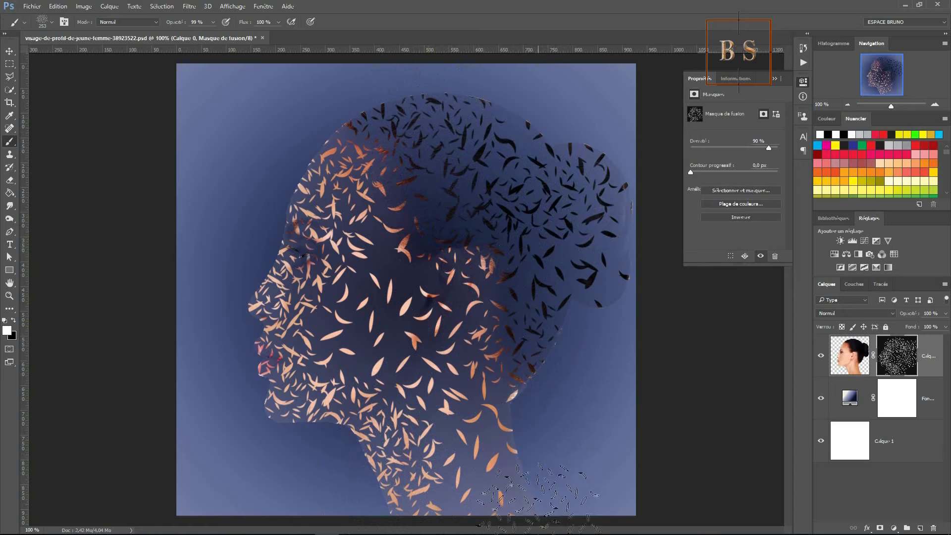
- Paint more leaves over the cheek, ear and back of the neck, and detail the eye with a 151 px tip
drag(418, 349, 426, 327)
mouse_move(557, 421)
mouse_down()
mouse_move(433, 241)
mouse_move(416, 255)
mouse_move(424, 275)
mouse_move(374, 352)
mouse_move(498, 421)
mouse_up()
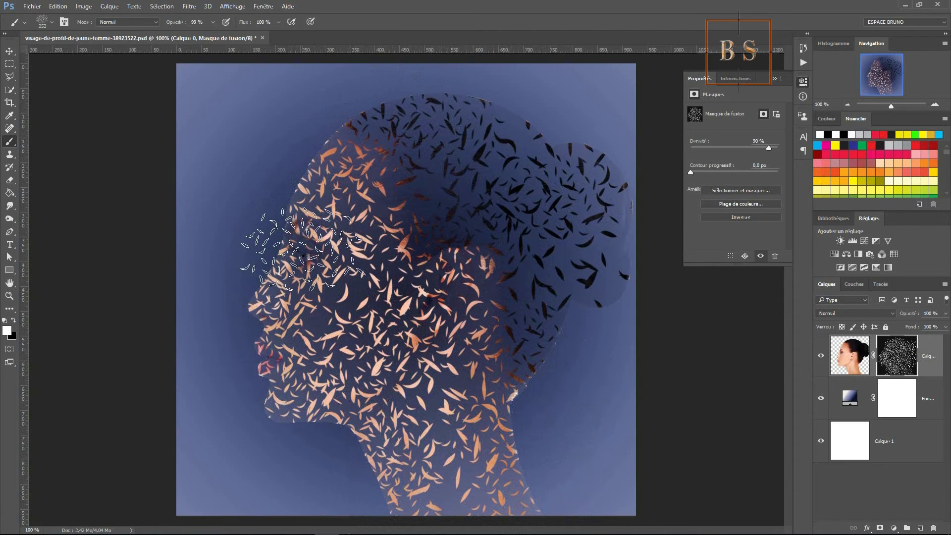
mouse_move(302, 249)
mouse_down()
mouse_move(274, 256)
mouse_move(307, 246)
mouse_move(341, 271)
mouse_move(309, 255)
mouse_move(304, 280)
mouse_up()
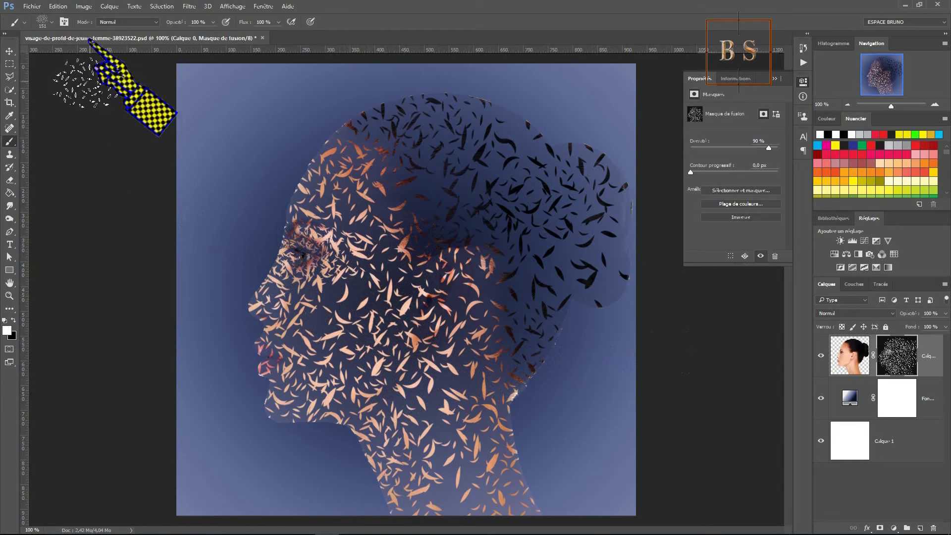
- Rotate the leaf brush tip to -43° and paint it over the forehead, facial profile, jaw and front of the neck
click(64, 23)
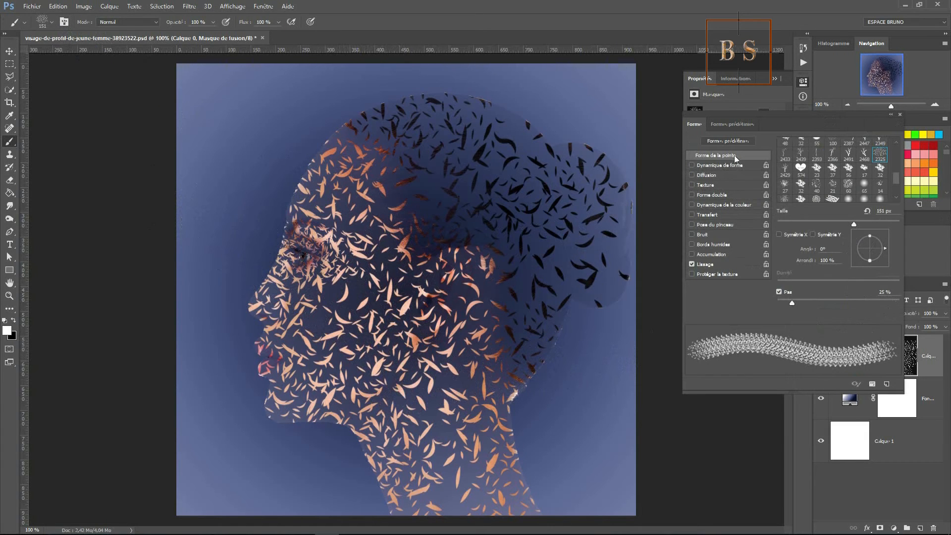
drag(801, 118, 748, 68)
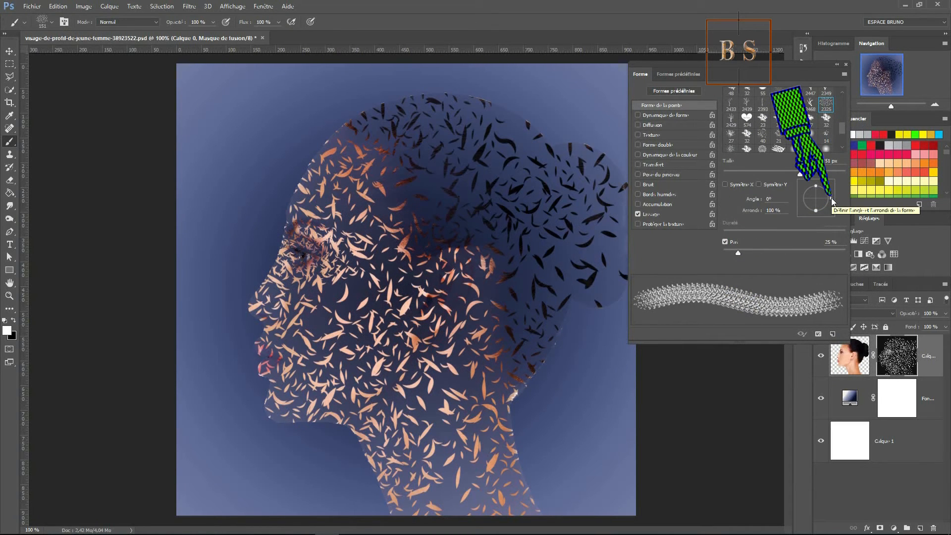
mouse_move(830, 198)
mouse_down()
mouse_move(806, 189)
mouse_move(825, 209)
mouse_up()
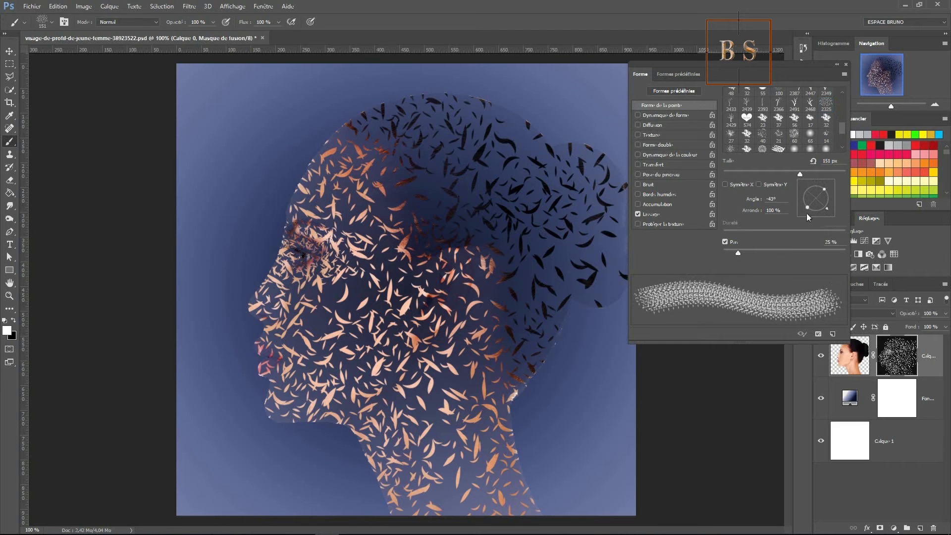
mouse_move(342, 302)
mouse_down()
mouse_move(294, 241)
mouse_move(277, 263)
mouse_move(246, 376)
mouse_move(267, 292)
mouse_move(251, 304)
mouse_move(245, 332)
mouse_move(267, 361)
mouse_move(263, 407)
mouse_move(337, 426)
mouse_move(327, 407)
mouse_move(366, 431)
mouse_up()
mouse_move(330, 161)
mouse_down()
mouse_move(379, 114)
mouse_move(381, 141)
mouse_move(319, 200)
mouse_up()
- Reduce the leaf brush to 95 px and paint fine detail around the eye, nose, lips, chin, neck and hair
alt+right_click(470, 270)
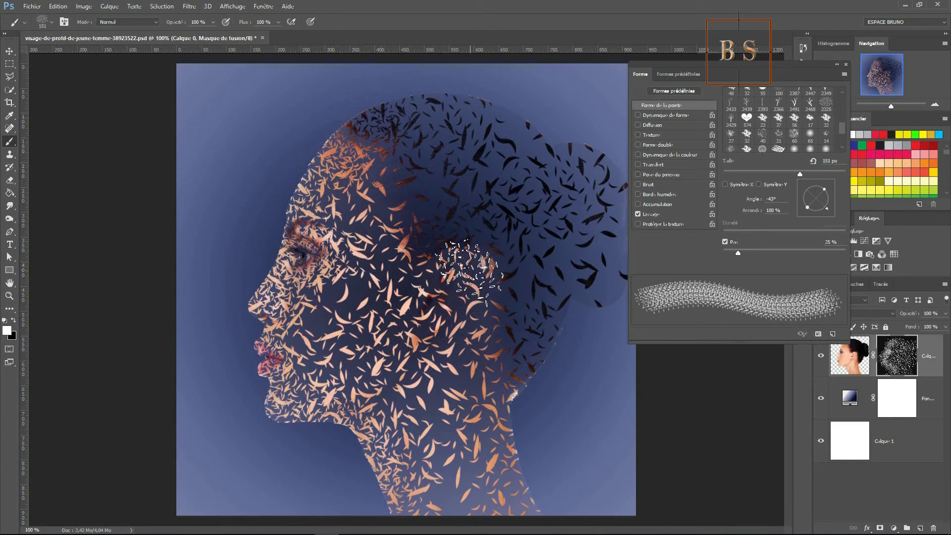
drag(469, 270, 456, 272)
mouse_move(298, 239)
mouse_down()
mouse_move(346, 270)
mouse_move(313, 315)
mouse_up()
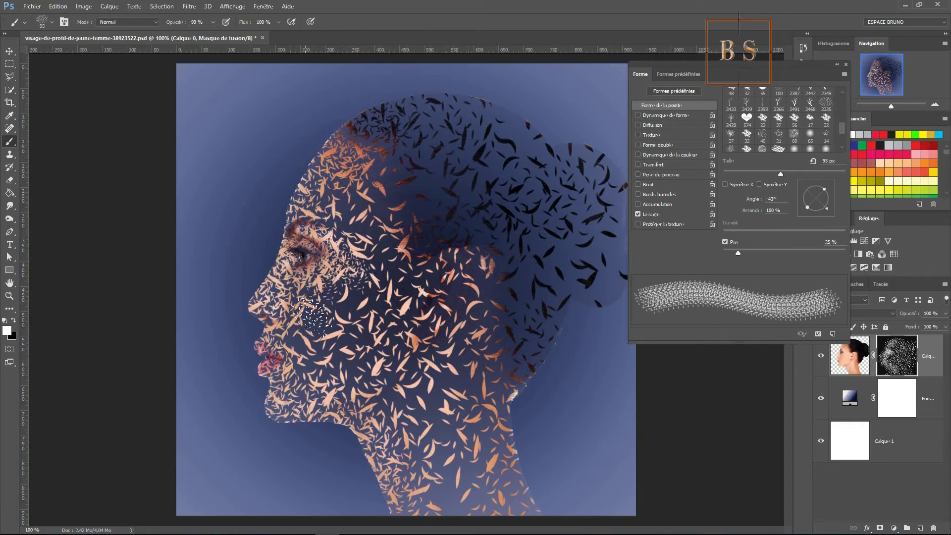
drag(276, 281, 272, 286)
click(265, 312)
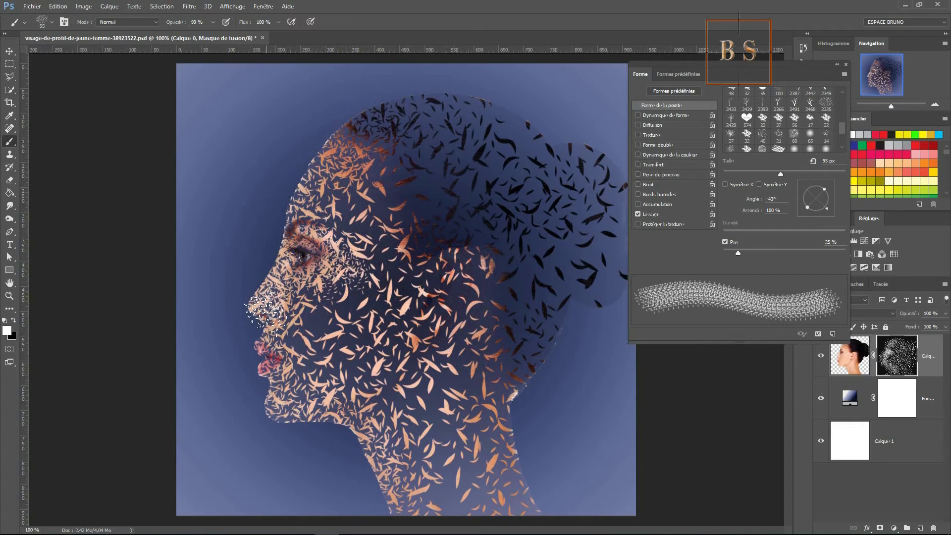
click(312, 295)
click(276, 346)
click(277, 357)
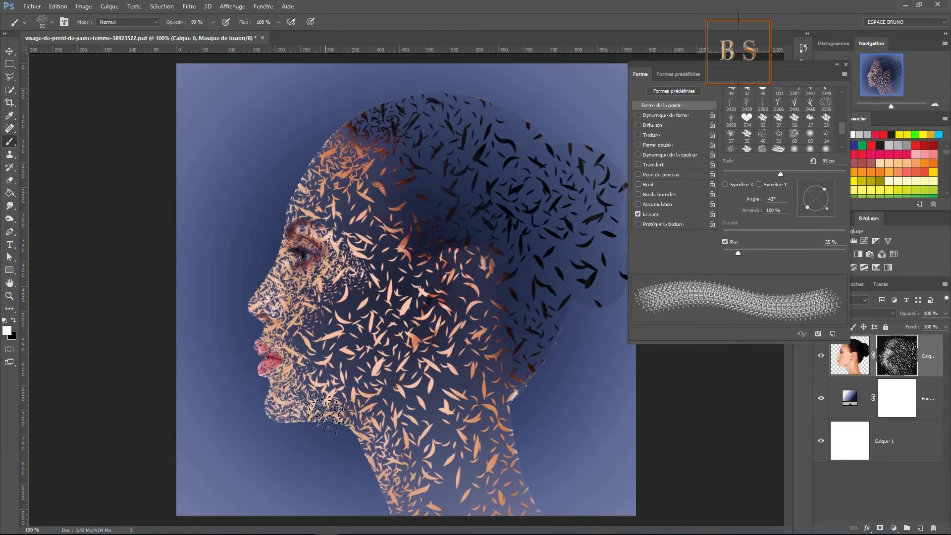
click(361, 433)
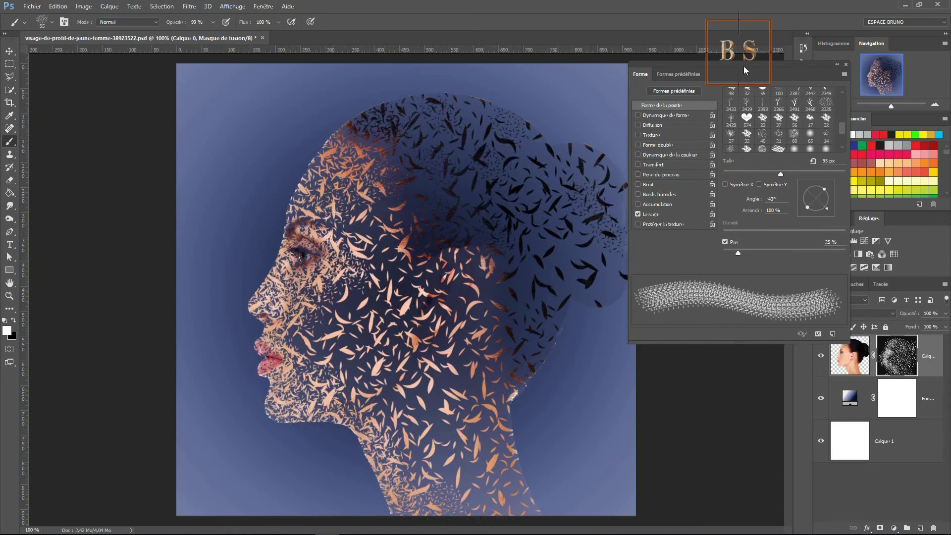
- Fill the bun, hair, hairline and ear with denser leaves using 249 px and 159 px tips, and hide the brush settings
drag(744, 67, 811, 81)
mouse_move(593, 281)
mouse_down()
mouse_move(604, 284)
mouse_move(562, 285)
mouse_move(622, 290)
mouse_up()
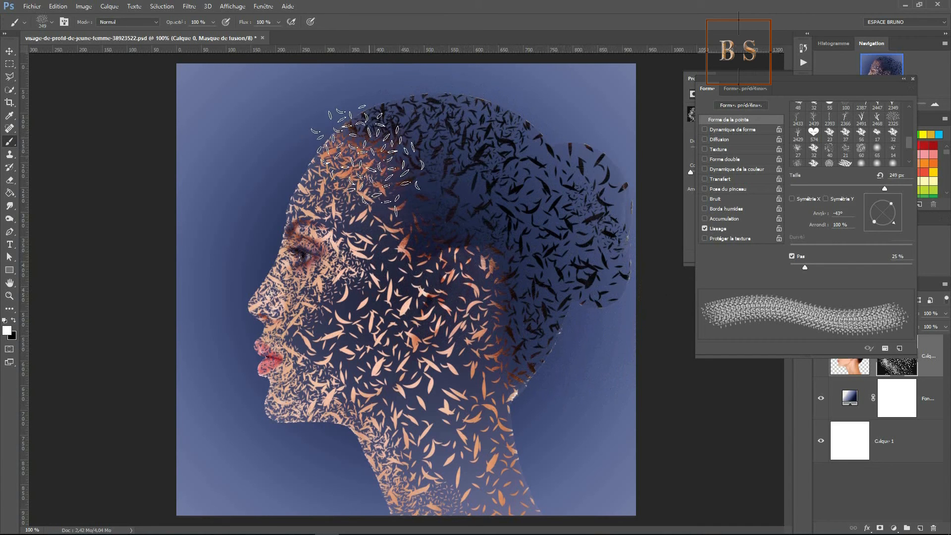
mouse_move(383, 168)
mouse_down()
mouse_move(368, 148)
mouse_move(418, 187)
mouse_move(428, 232)
mouse_move(479, 245)
mouse_move(510, 266)
mouse_move(523, 393)
mouse_move(548, 303)
mouse_move(584, 299)
mouse_move(590, 286)
mouse_move(584, 164)
mouse_move(583, 179)
mouse_move(529, 184)
mouse_move(482, 137)
mouse_move(470, 192)
mouse_move(397, 135)
mouse_up()
key(bracketleft)
key(F5)
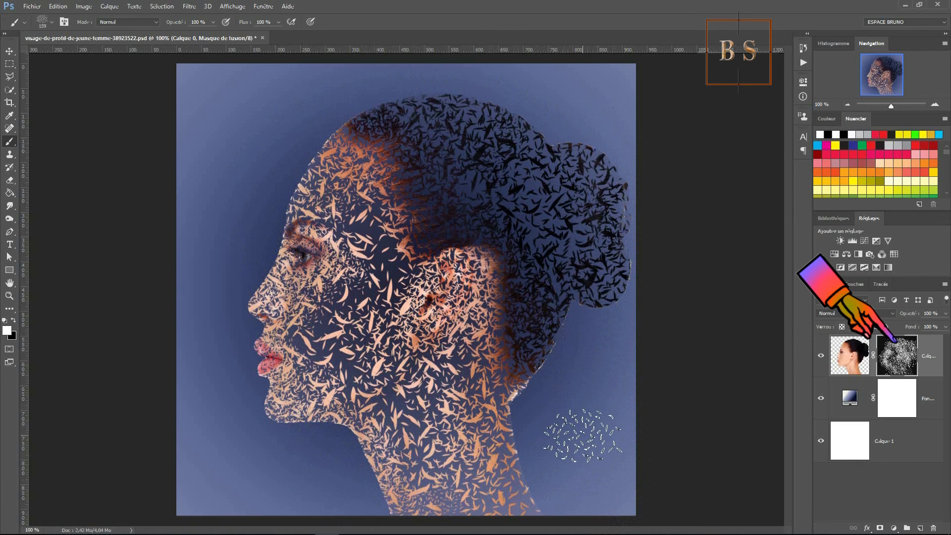
- Raise the Calque 0 mask density back to 100% and hide the mask properties
double_click(894, 354)
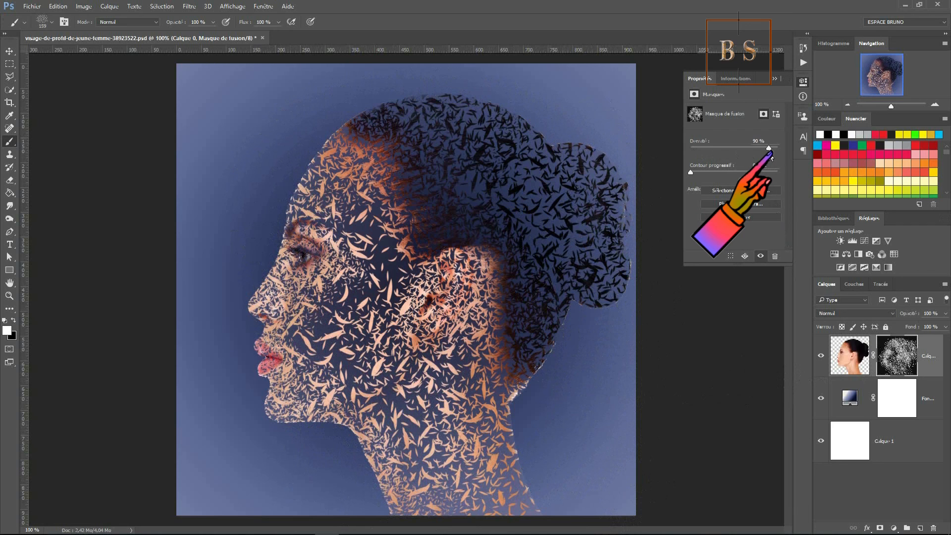
click(775, 79)
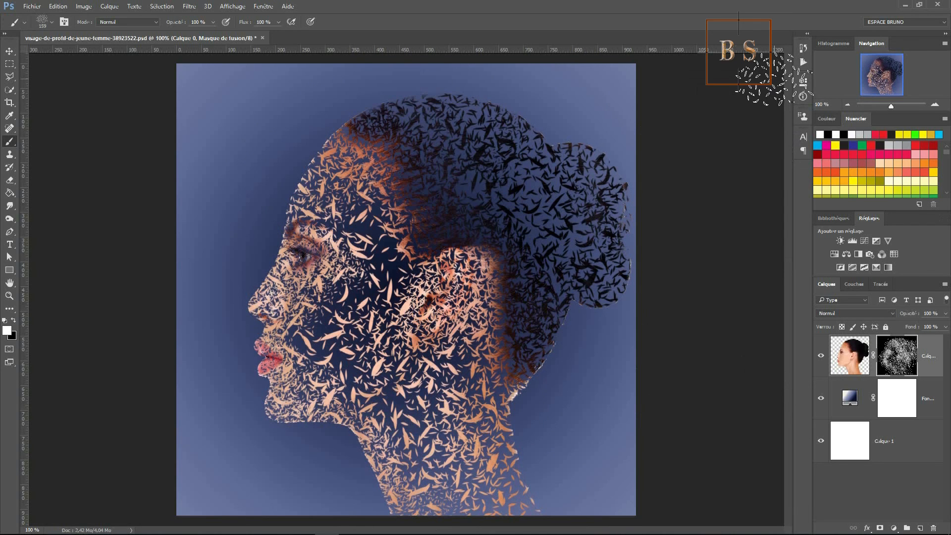